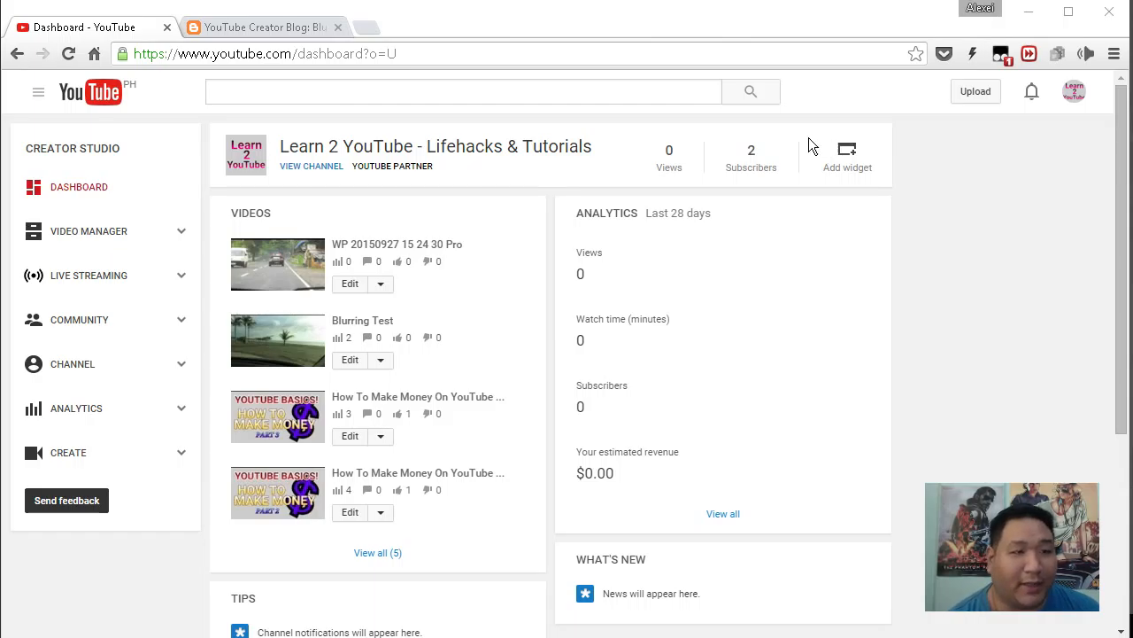
Switch to the YouTube Creator Blog post announcing the Custom blurring tool.
{"action": "left_click", "coordinate": [258, 29]}
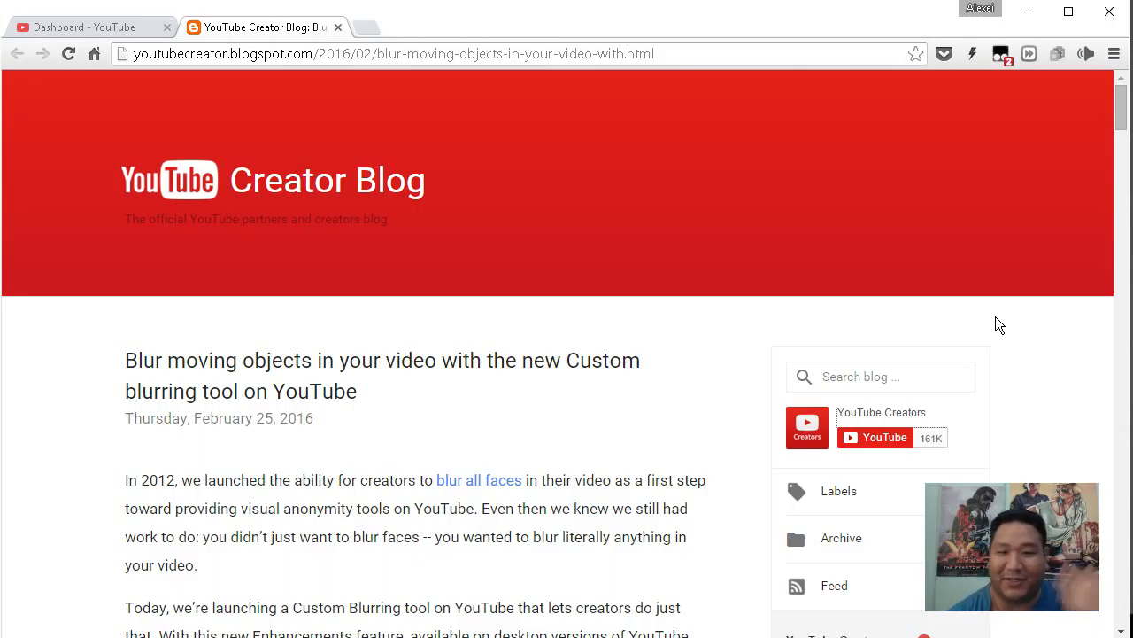
Skim the Custom blurring post down to its demo image, then go back to the Dashboard.
{"action": "scroll", "coordinate": [1059, 283], "scroll_direction": "down", "scroll_amount": 3}
{"action": "scroll", "coordinate": [1060, 296], "scroll_direction": "up", "scroll_amount": 3}
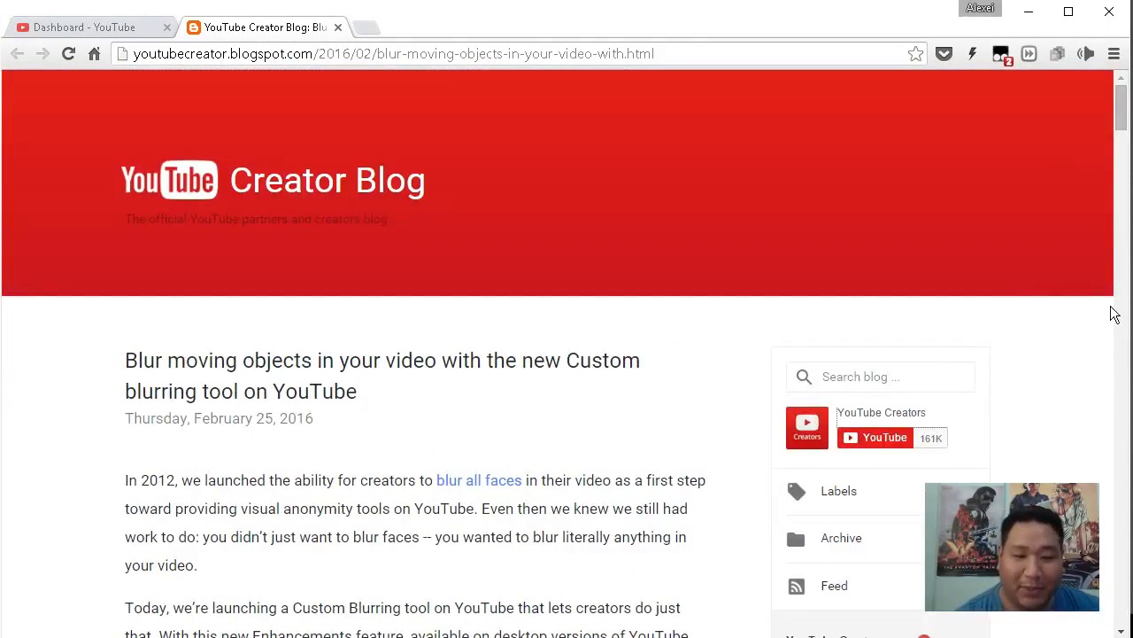
{"action": "scroll", "coordinate": [1063, 310], "scroll_direction": "down", "scroll_amount": 7}
{"action": "scroll", "coordinate": [895, 319], "scroll_direction": "down", "scroll_amount": 2}
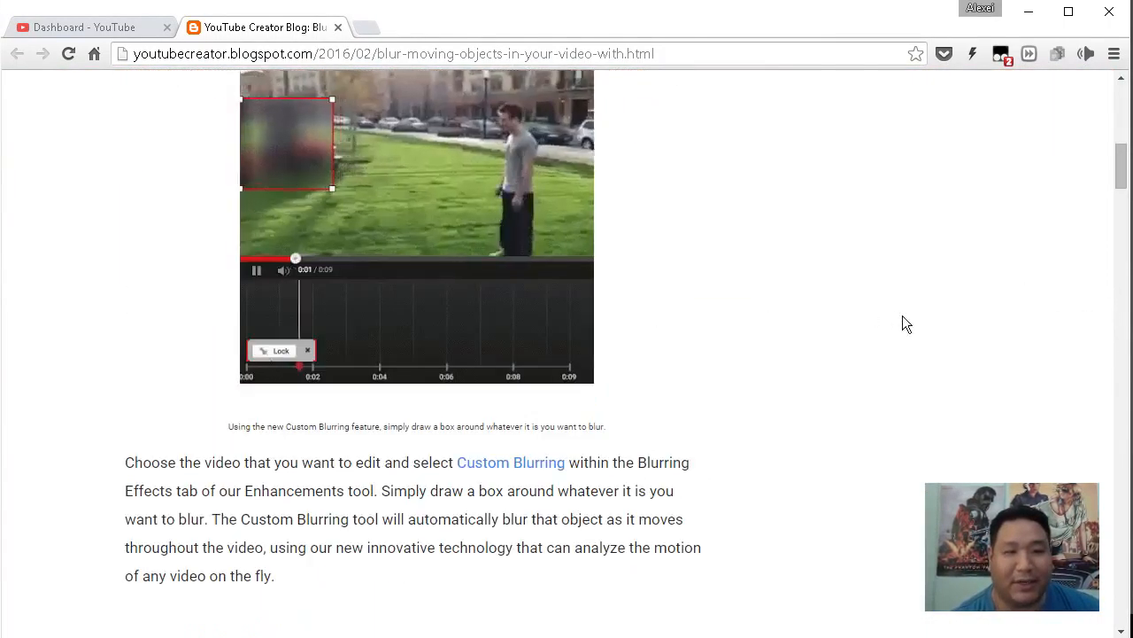
{"action": "scroll", "coordinate": [933, 312], "scroll_direction": "up", "scroll_amount": 10}
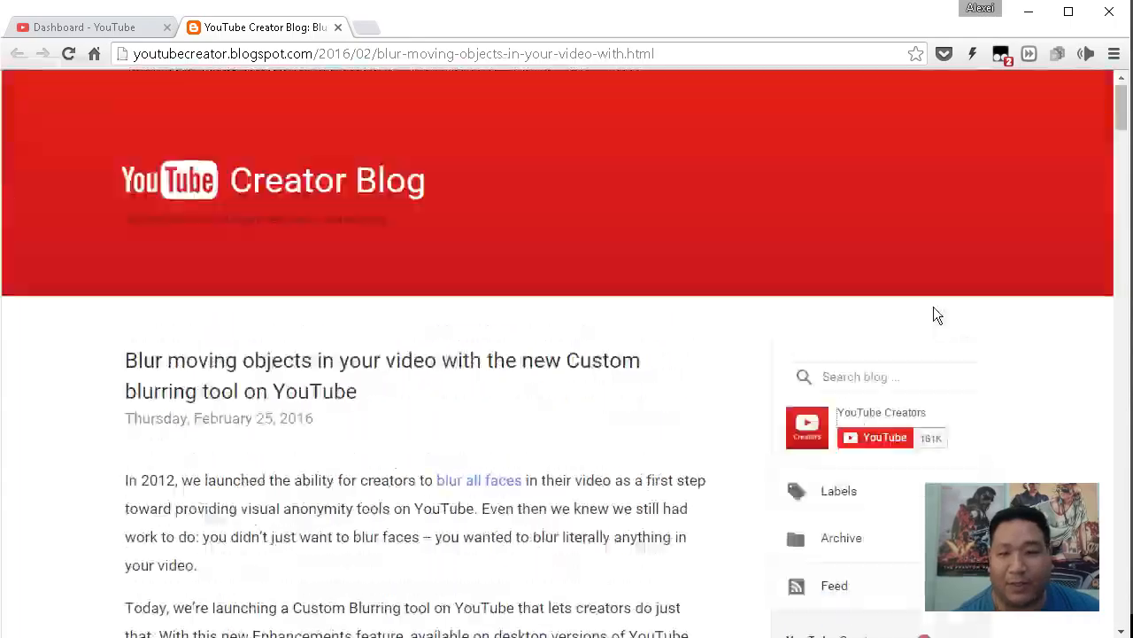
{"action": "left_click", "coordinate": [84, 21]}
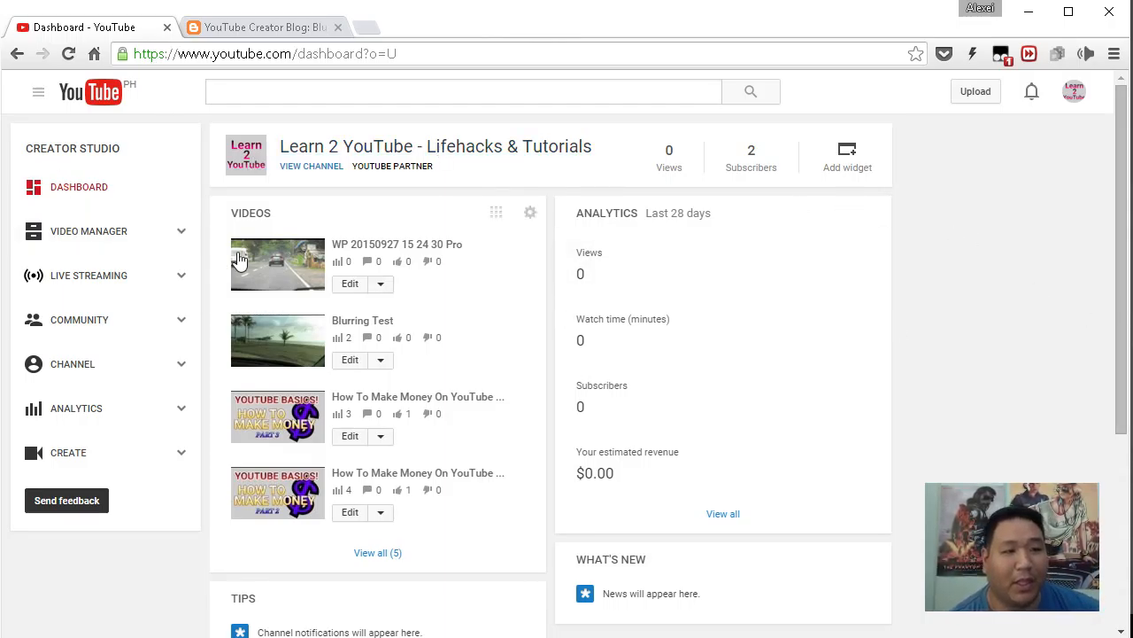
{"action": "left_click", "coordinate": [98, 244]}
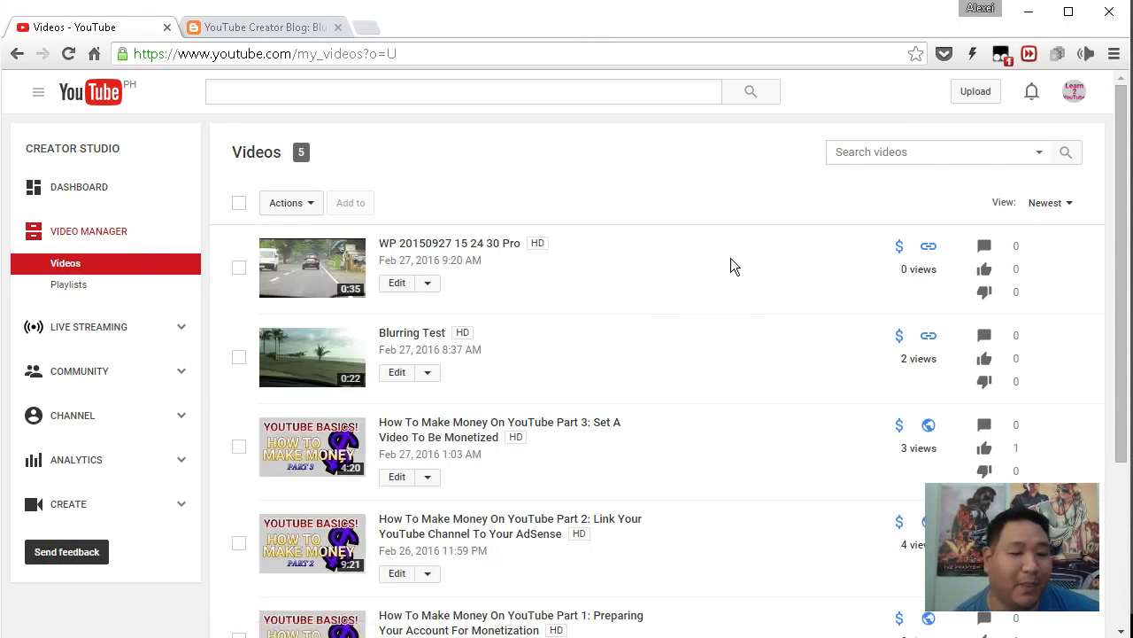
{"action": "left_click", "coordinate": [501, 245]}
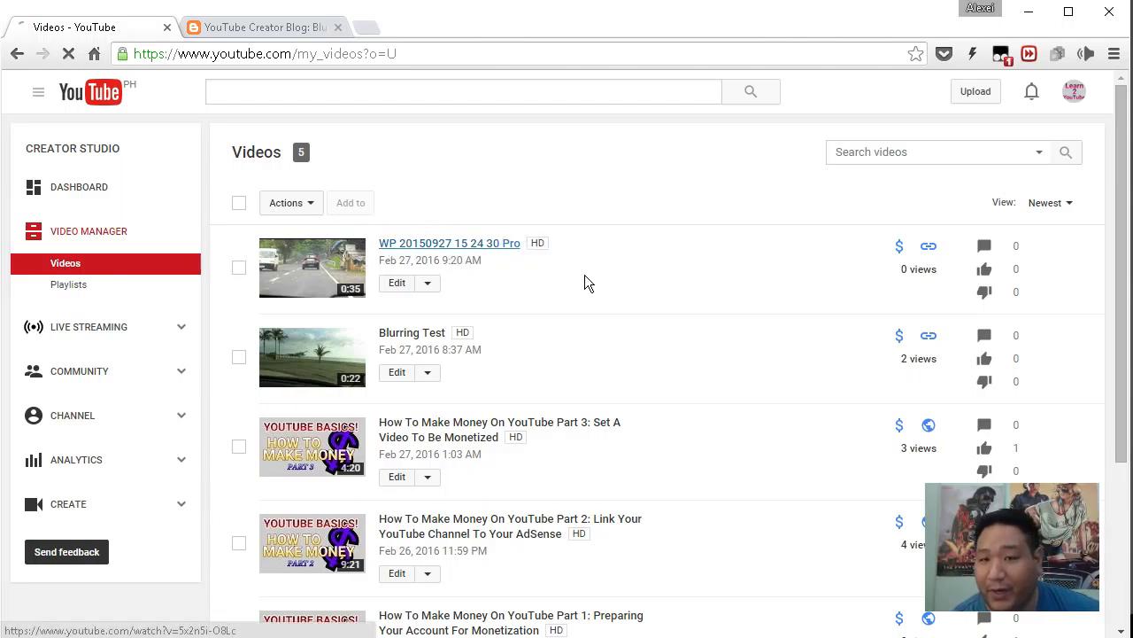
{"action": "left_click", "coordinate": [430, 288]}
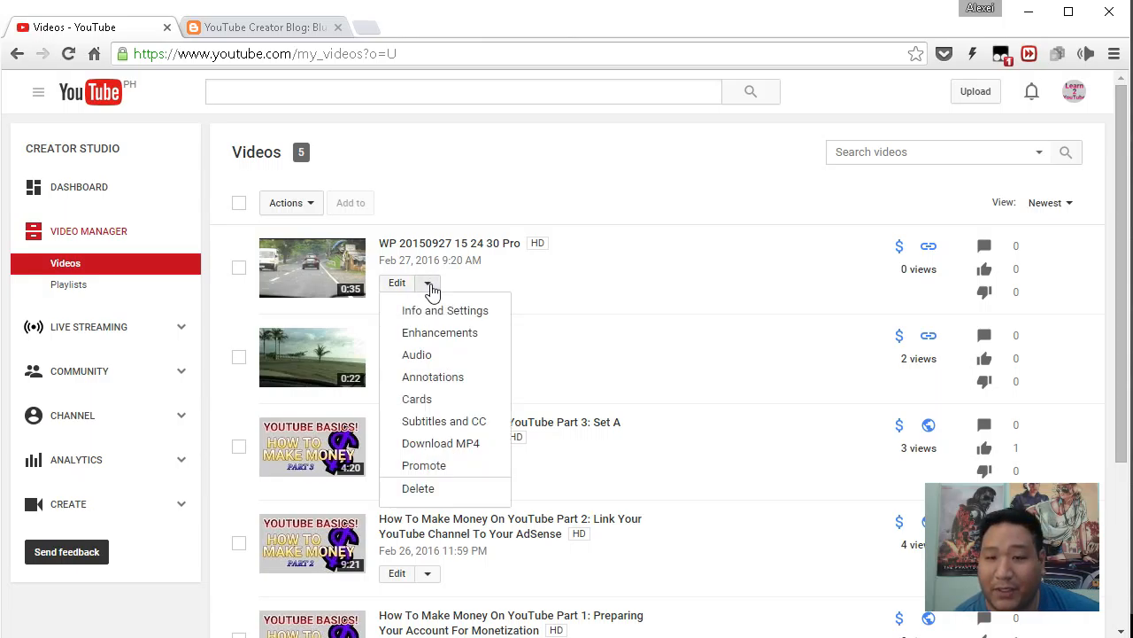
{"action": "left_click", "coordinate": [440, 335]}
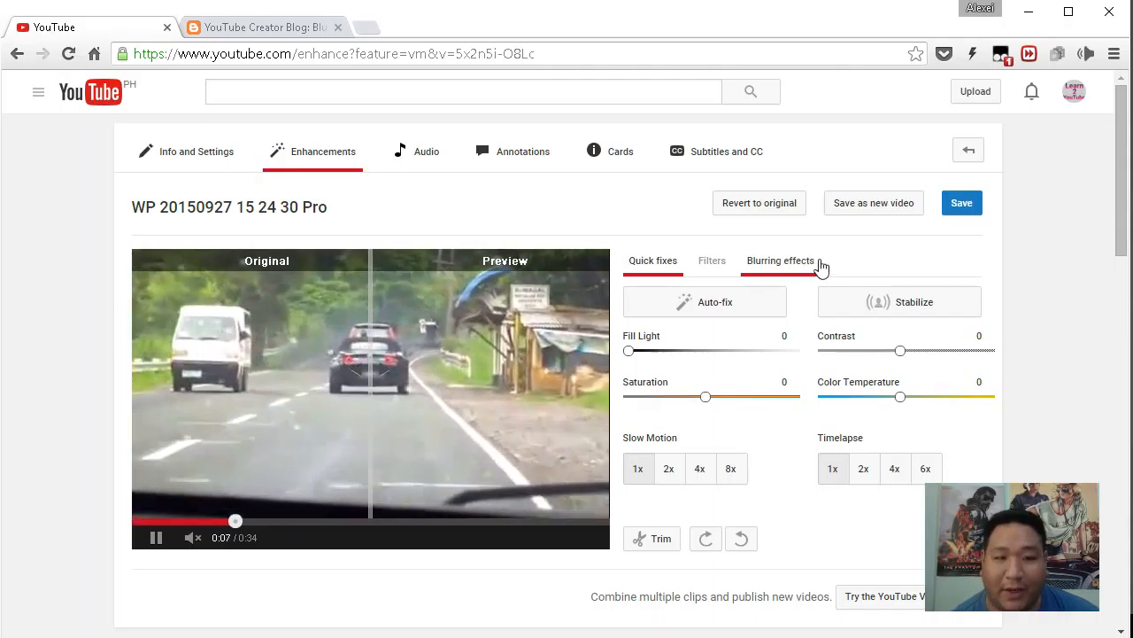
Under Blurring effects, start editing Custom blurring for this video.
{"action": "left_click", "coordinate": [785, 266]}
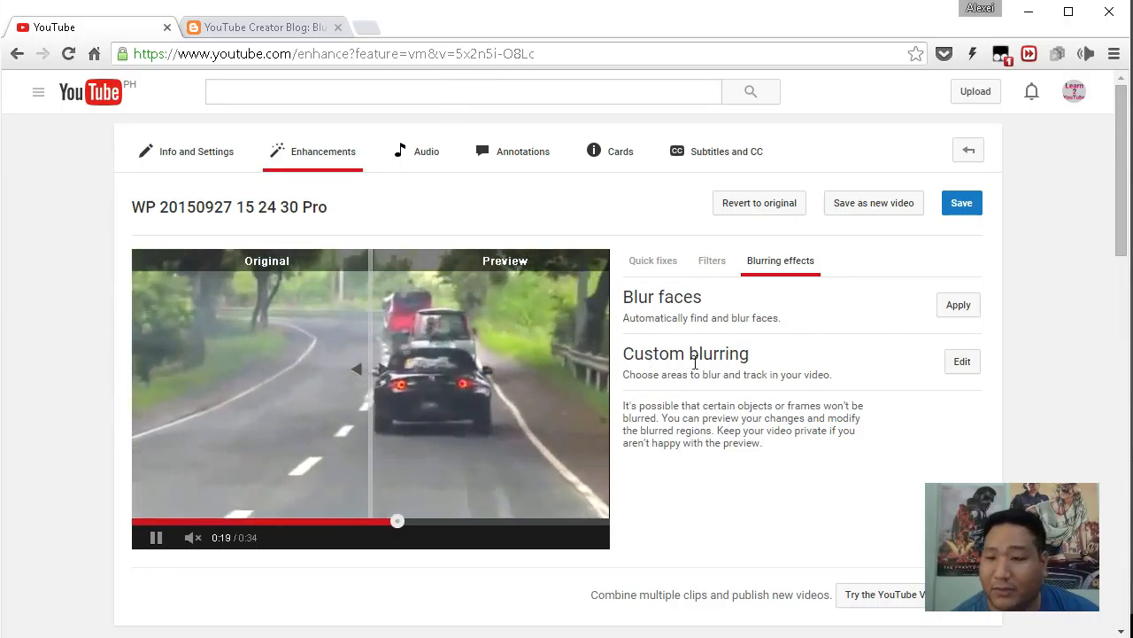
{"action": "left_click_drag", "start_coordinate": [625, 349], "coordinate": [764, 348]}
{"action": "left_click", "coordinate": [874, 368]}
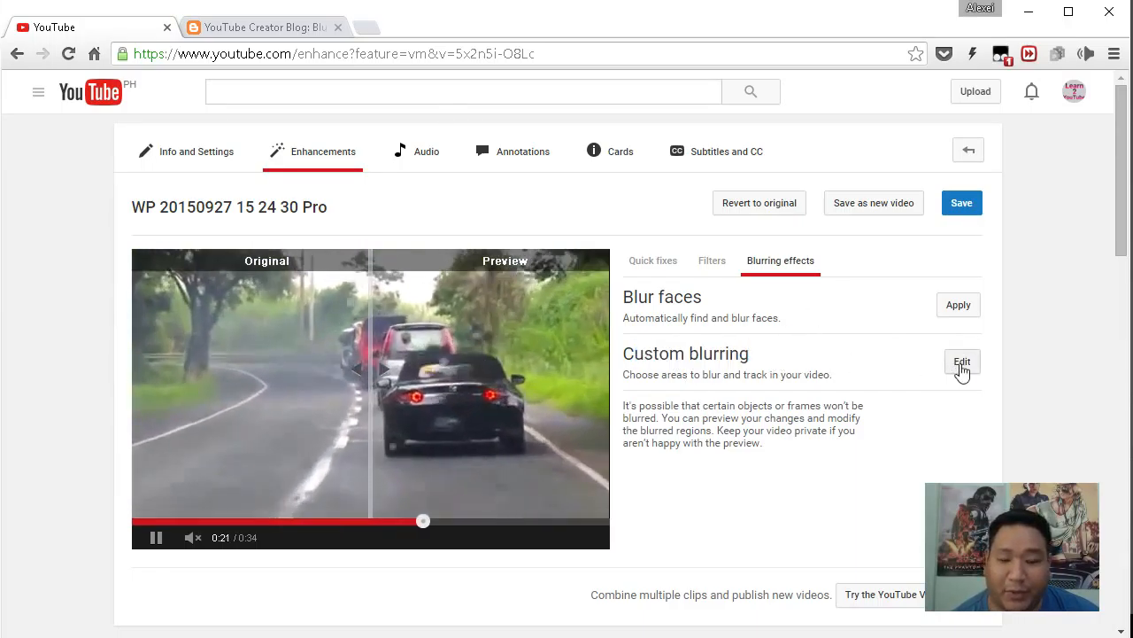
{"action": "left_click", "coordinate": [961, 363]}
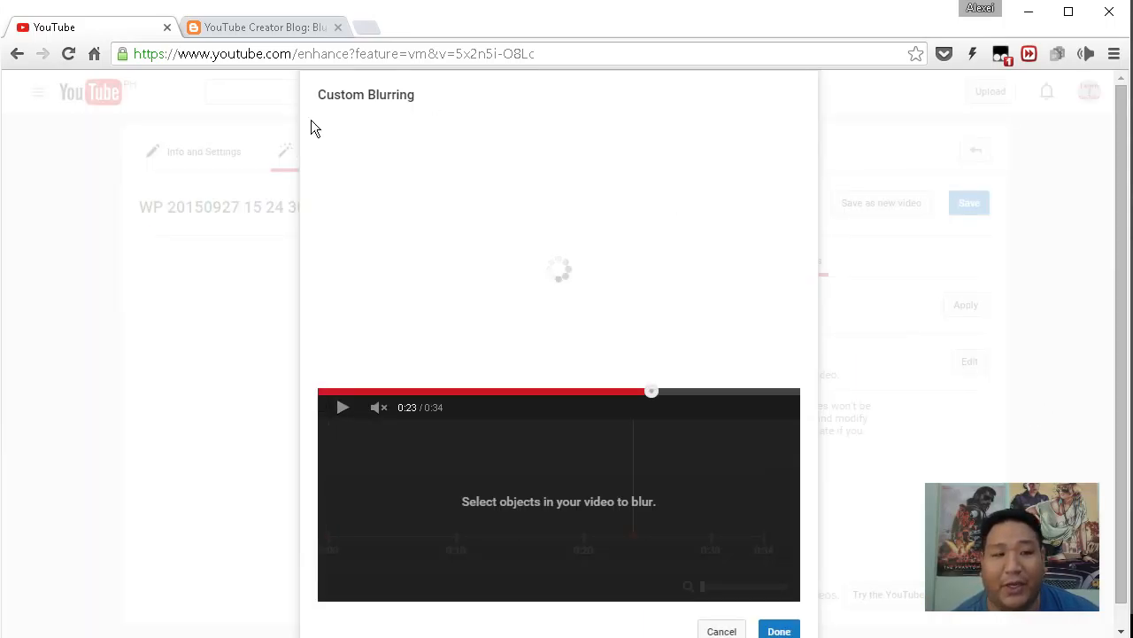
Rewind to 0:00 and draw a blur box around the motorcycle rider.
{"action": "left_click", "coordinate": [326, 391]}
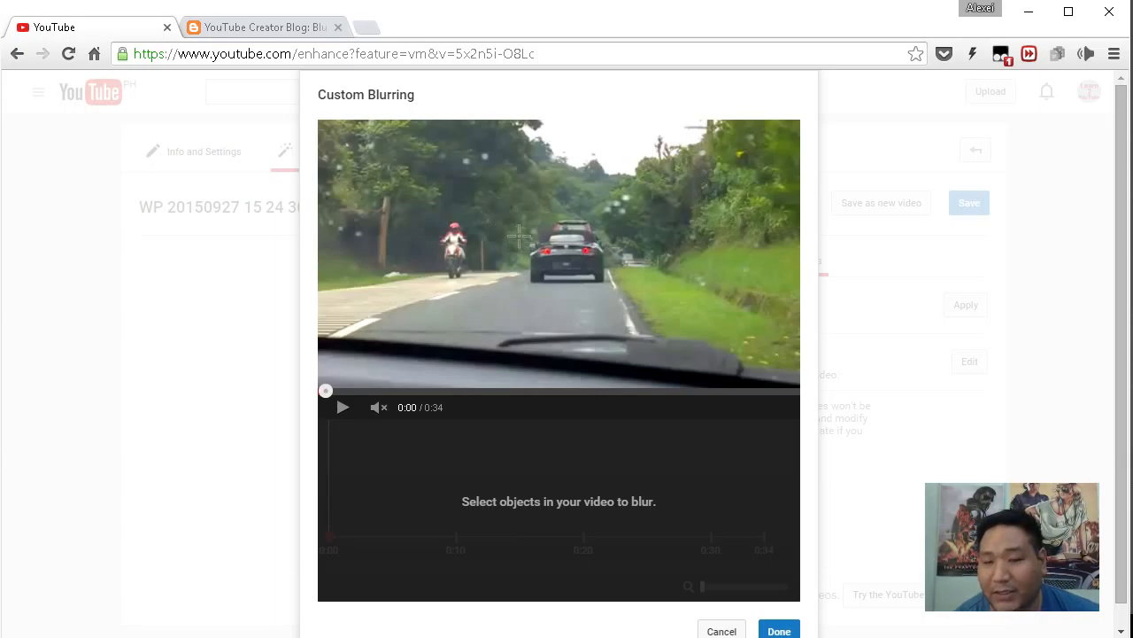
{"action": "left_click_drag", "start_coordinate": [431, 201], "coordinate": [479, 290]}
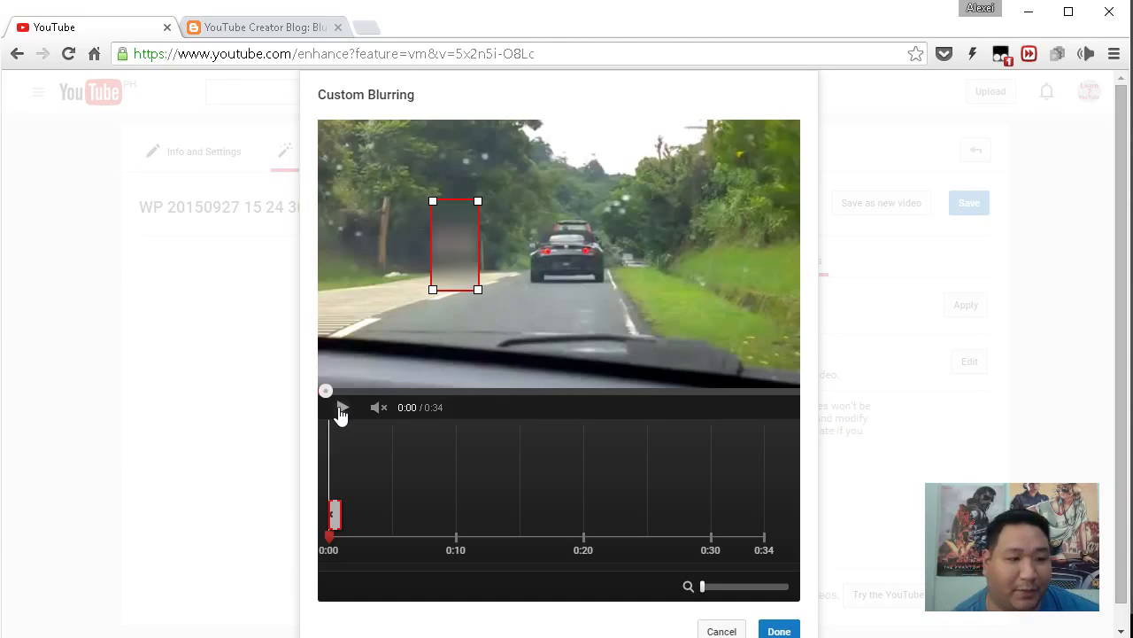
Play back the clip's opening and widen the blur box to cover the motorbike.
{"action": "left_click", "coordinate": [341, 408]}
{"action": "left_click", "coordinate": [342, 409]}
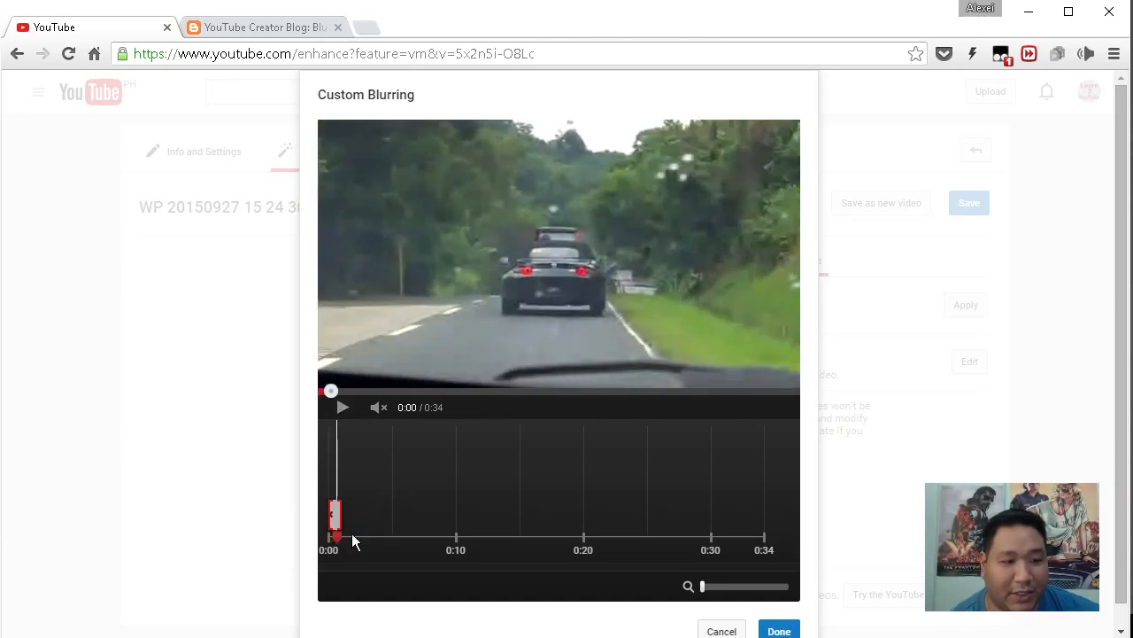
{"action": "left_click", "coordinate": [329, 536]}
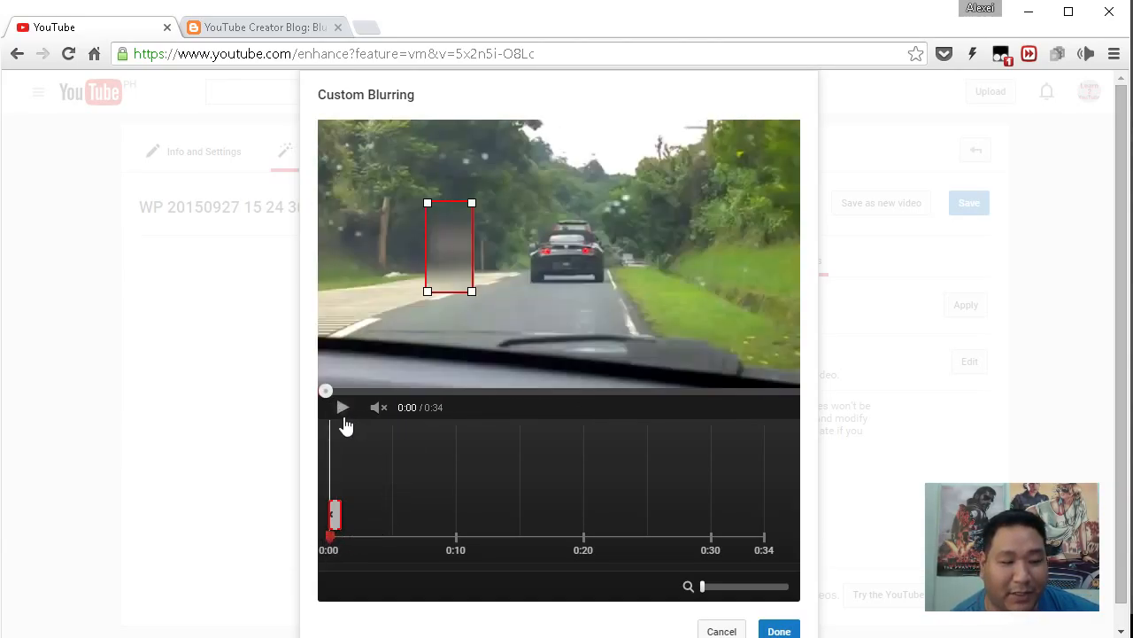
{"action": "left_click", "coordinate": [343, 414]}
{"action": "left_click", "coordinate": [343, 415]}
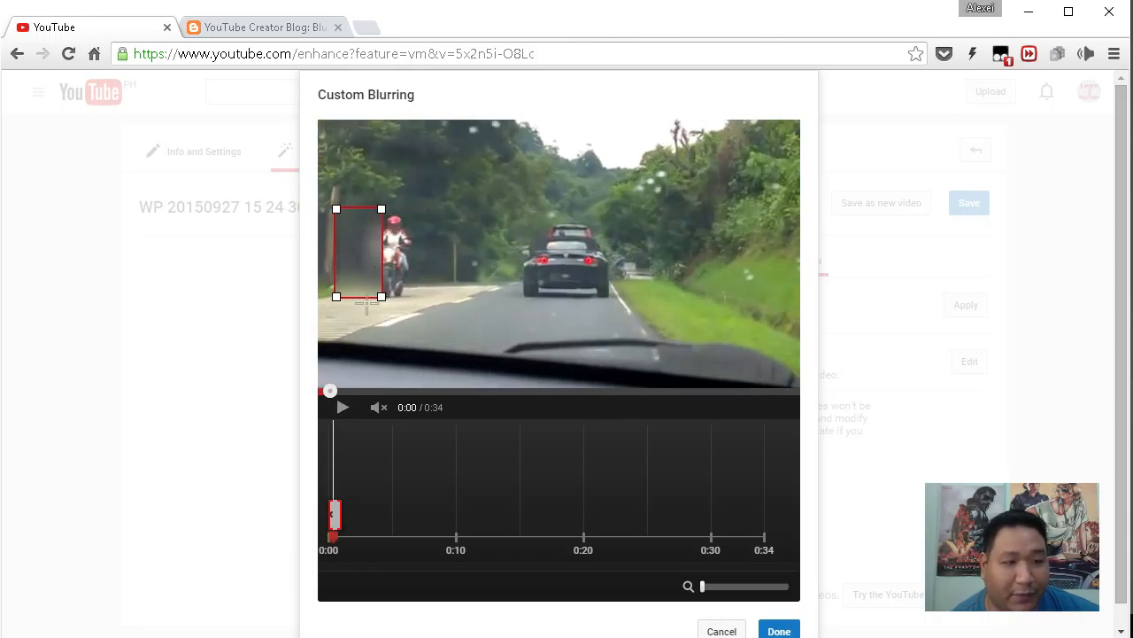
{"action": "left_click_drag", "start_coordinate": [382, 297], "coordinate": [429, 299]}
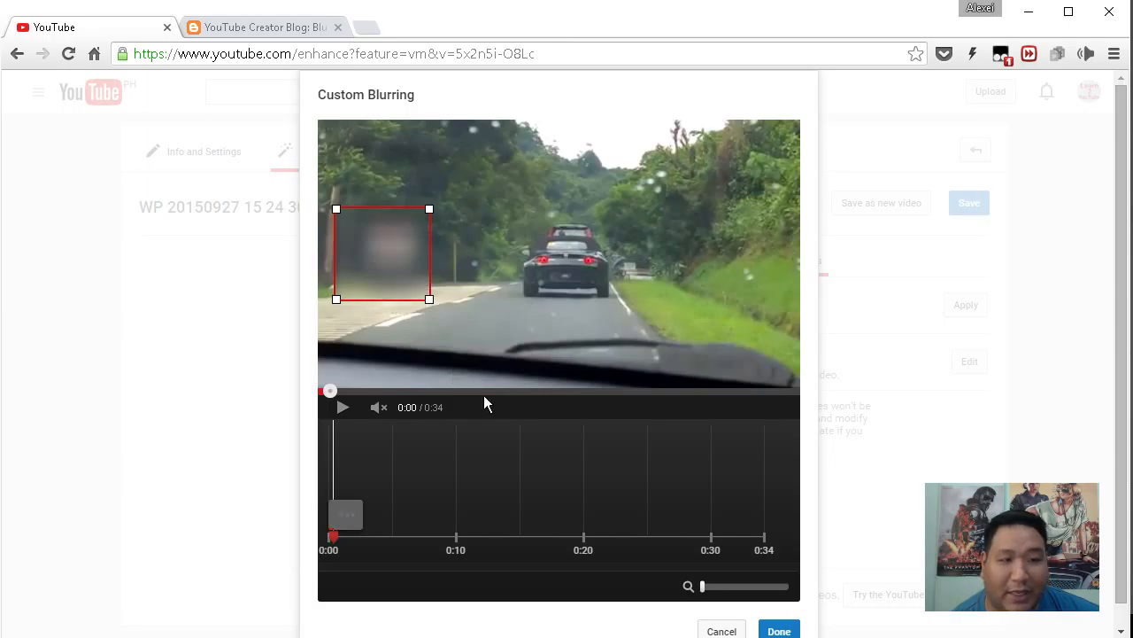
{"action": "left_click", "coordinate": [343, 409]}
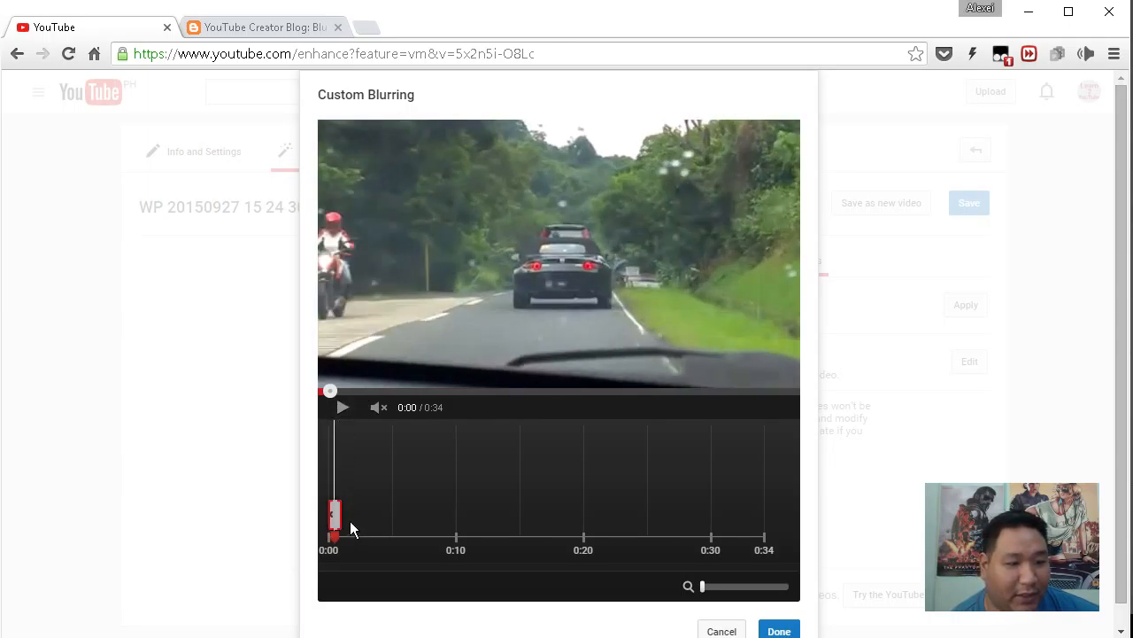
{"action": "left_click", "coordinate": [330, 538]}
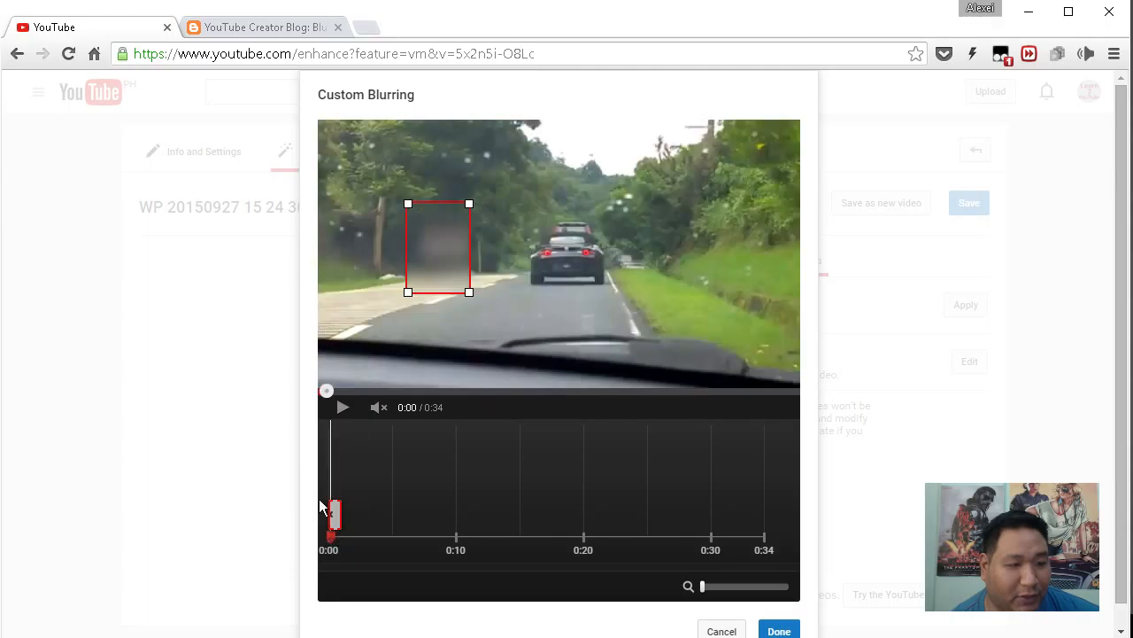
{"action": "left_click", "coordinate": [332, 423]}
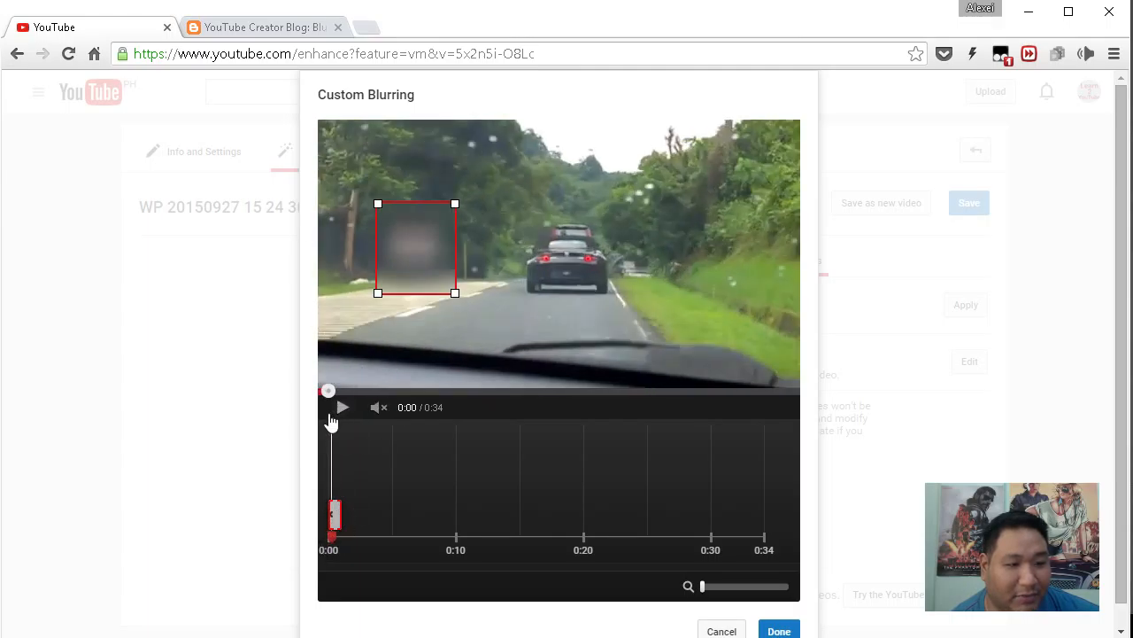
{"action": "left_click", "coordinate": [341, 408]}
{"action": "left_click", "coordinate": [342, 409]}
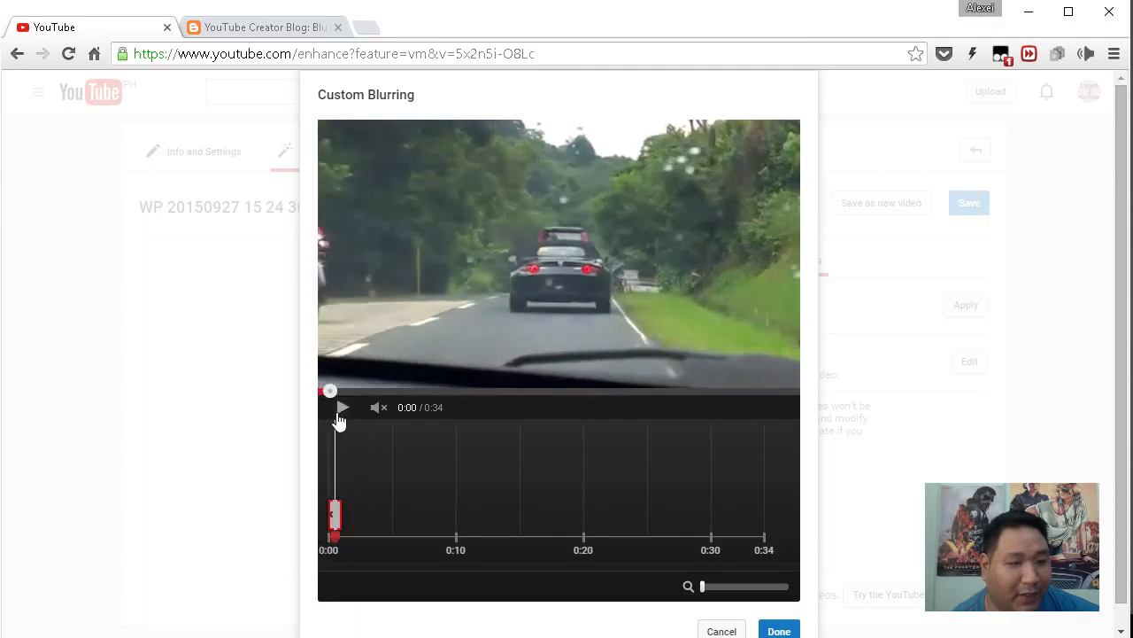
{"action": "left_click", "coordinate": [333, 517]}
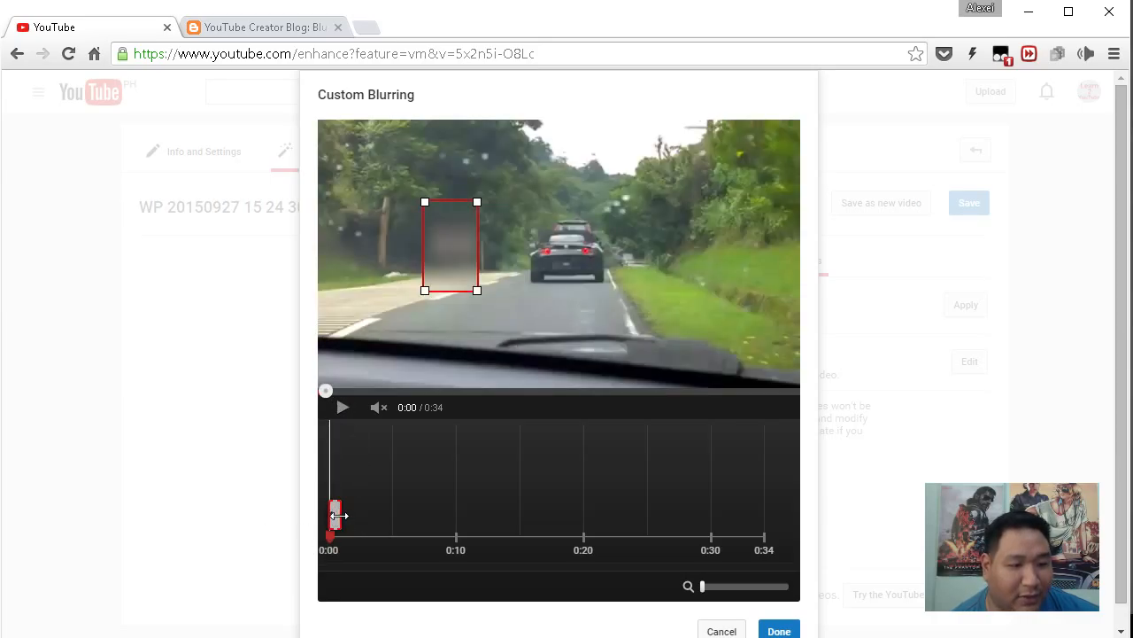
Move the blur box onto the car ahead and fit it over the car's rear.
{"action": "left_click", "coordinate": [345, 507]}
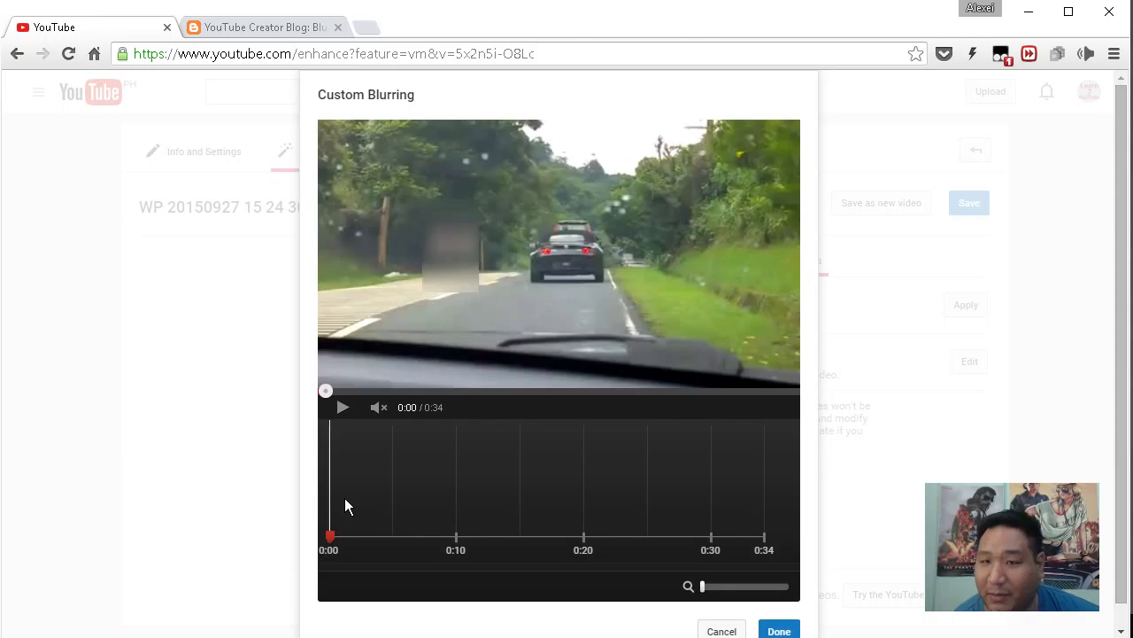
{"action": "left_click", "coordinate": [492, 247]}
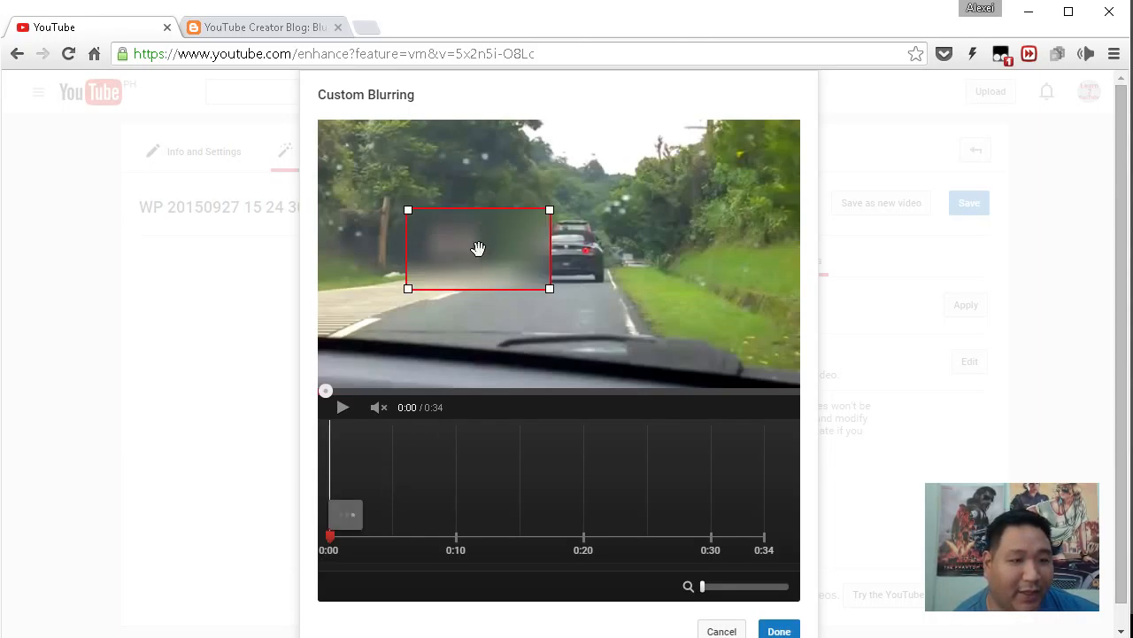
{"action": "left_click_drag", "start_coordinate": [497, 250], "coordinate": [600, 253]}
{"action": "left_click_drag", "start_coordinate": [647, 215], "coordinate": [565, 266]}
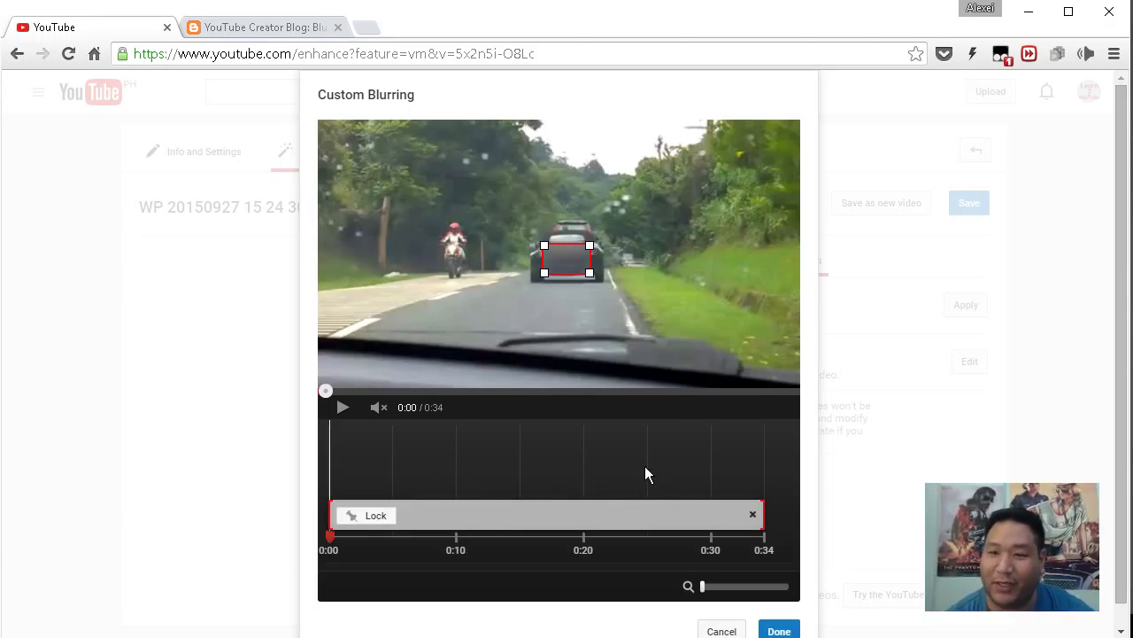
Play to 0:20, scrub back to 0:15, and resize the blur over the licence plate.
{"action": "left_click", "coordinate": [341, 409]}
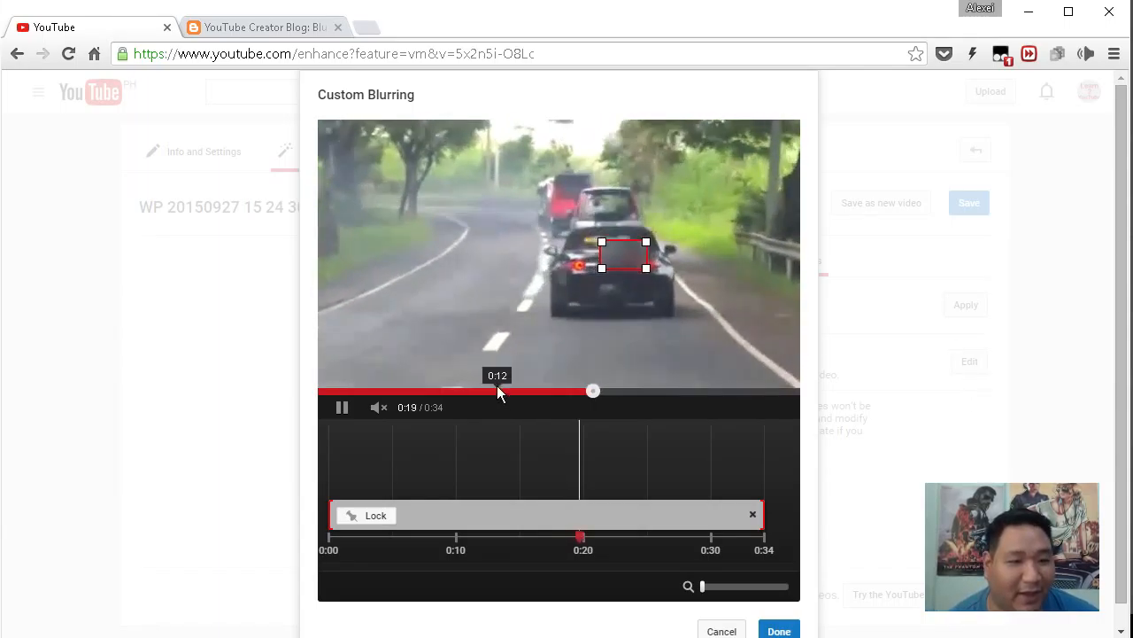
{"action": "left_click", "coordinate": [340, 409]}
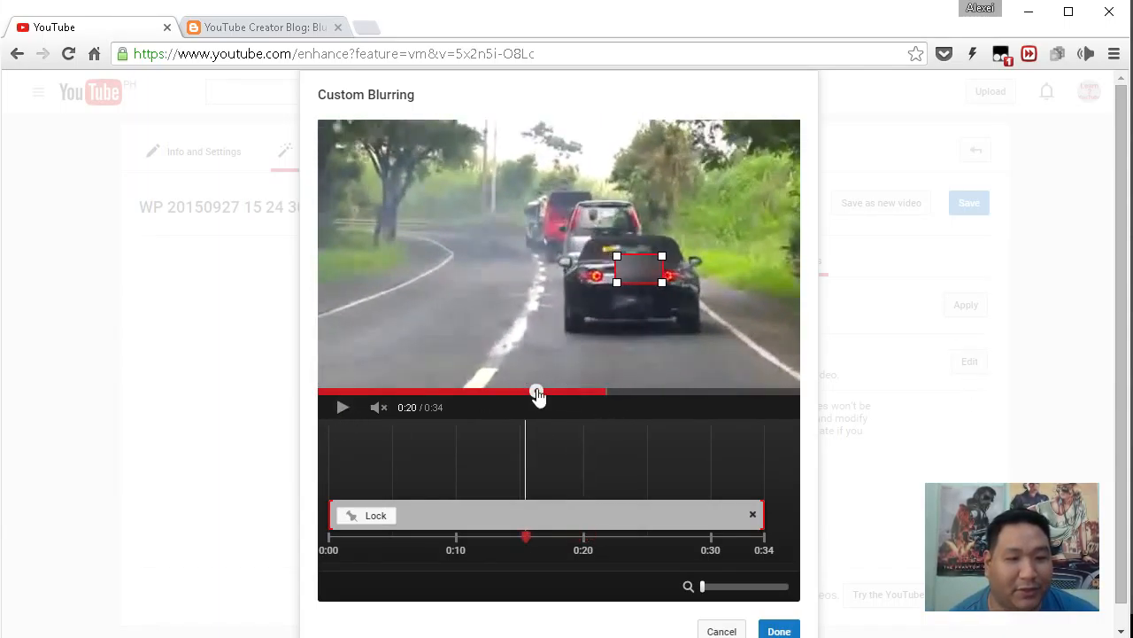
{"action": "left_click", "coordinate": [538, 392]}
{"action": "left_click", "coordinate": [559, 392]}
{"action": "left_click_drag", "start_coordinate": [557, 403], "coordinate": [537, 409]}
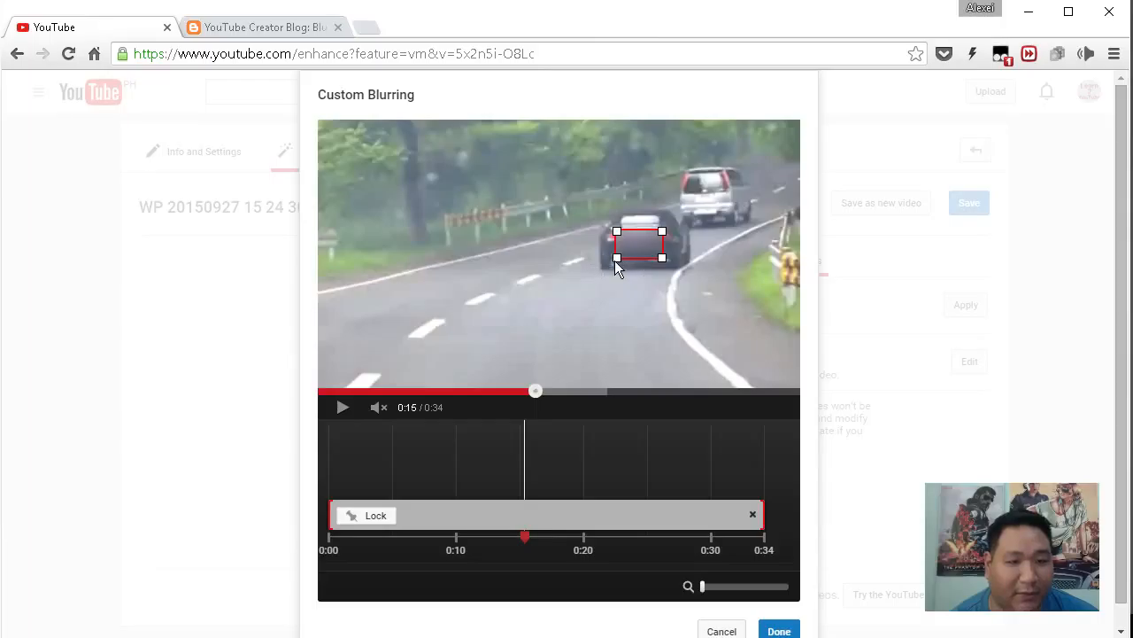
{"action": "left_click_drag", "start_coordinate": [614, 270], "coordinate": [615, 269]}
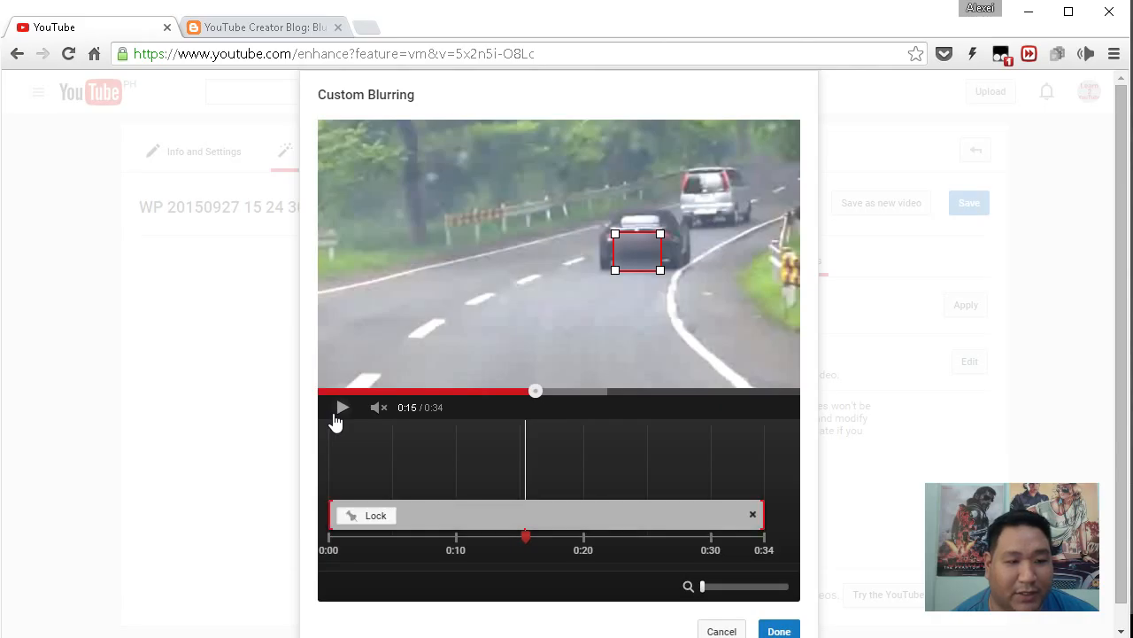
Review playback to 0:26, enlarge the blur over the car's rear, and apply with Done.
{"action": "left_click", "coordinate": [338, 414]}
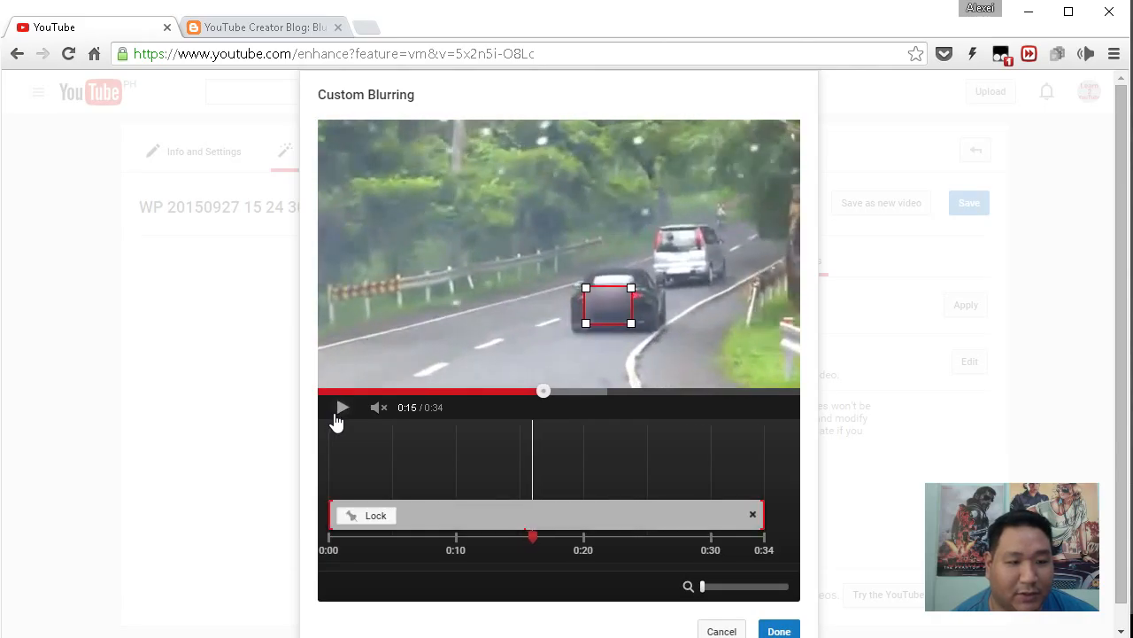
{"action": "left_click", "coordinate": [342, 410]}
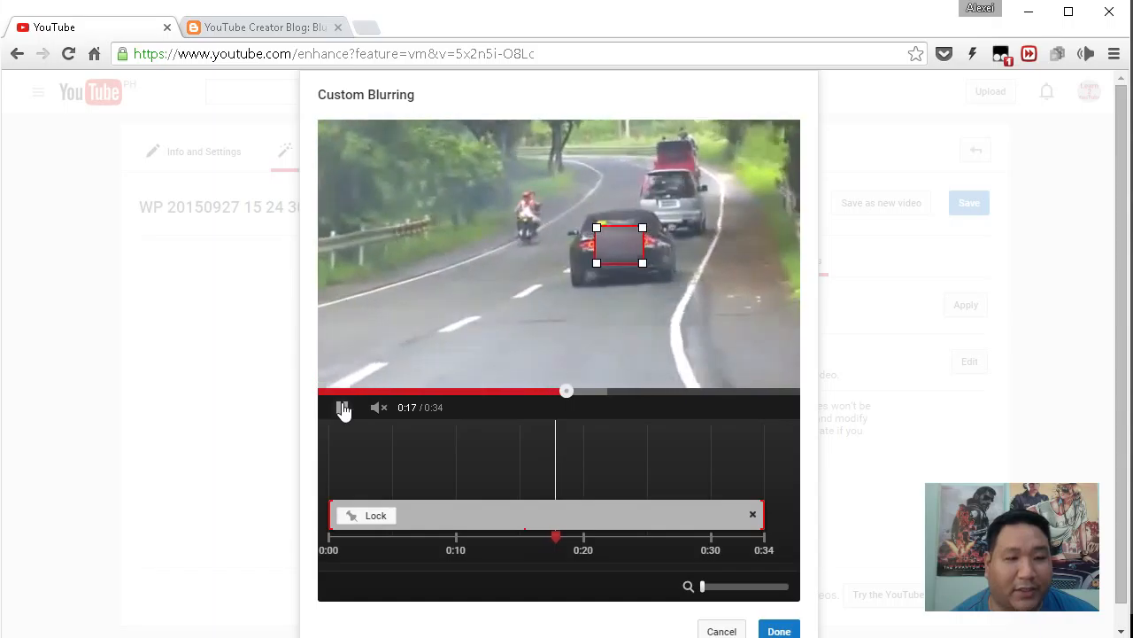
{"action": "left_click", "coordinate": [343, 409]}
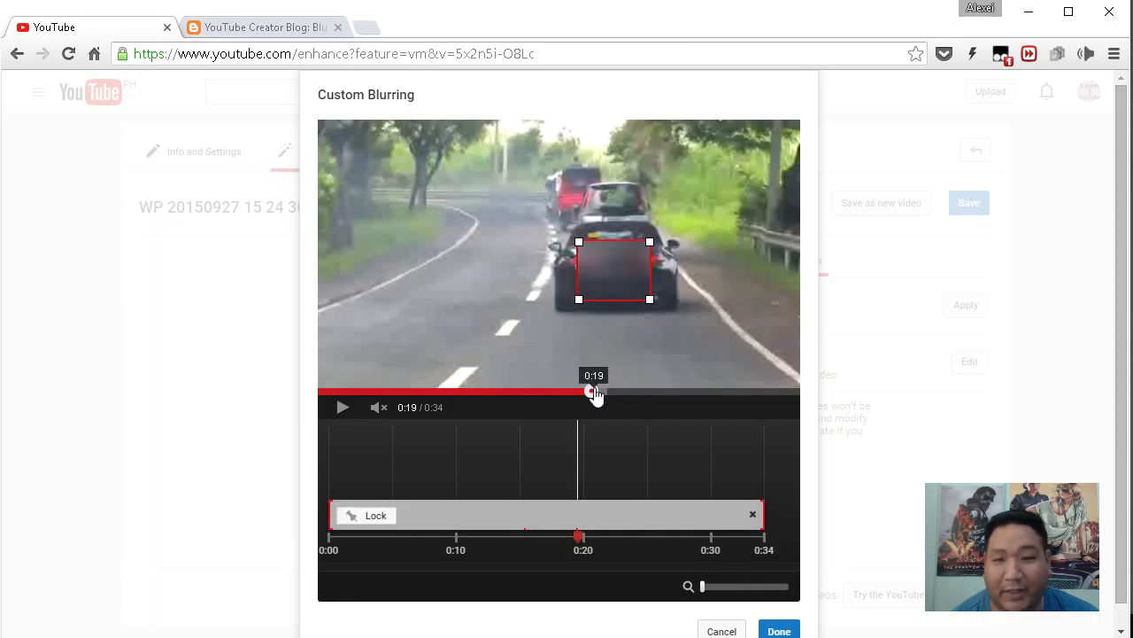
{"action": "left_click", "coordinate": [323, 418]}
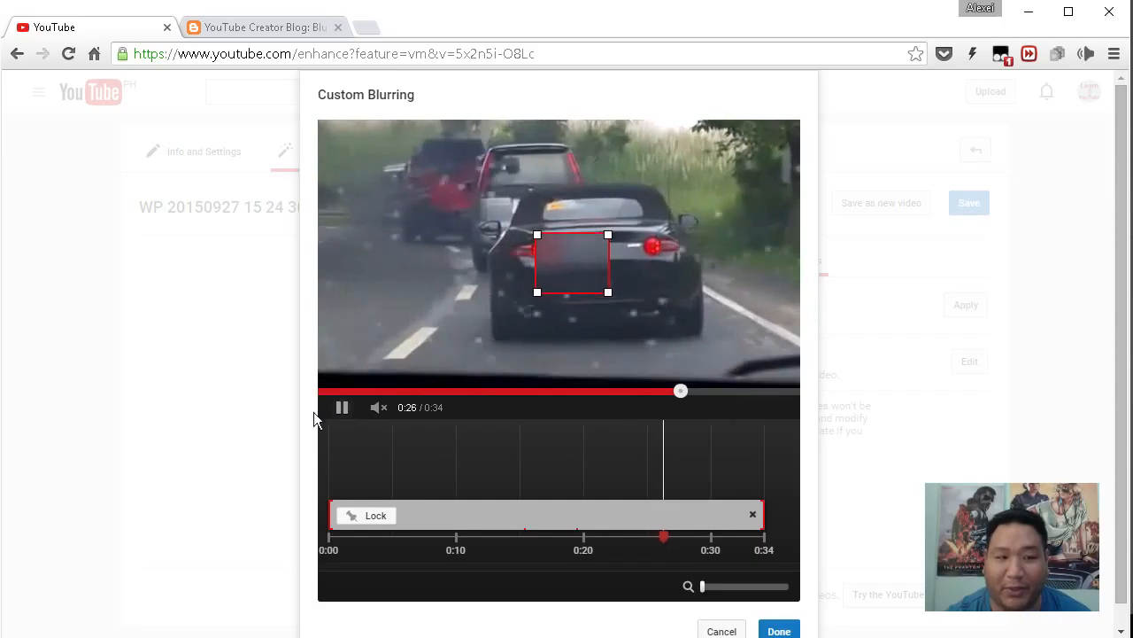
{"action": "left_click", "coordinate": [345, 409]}
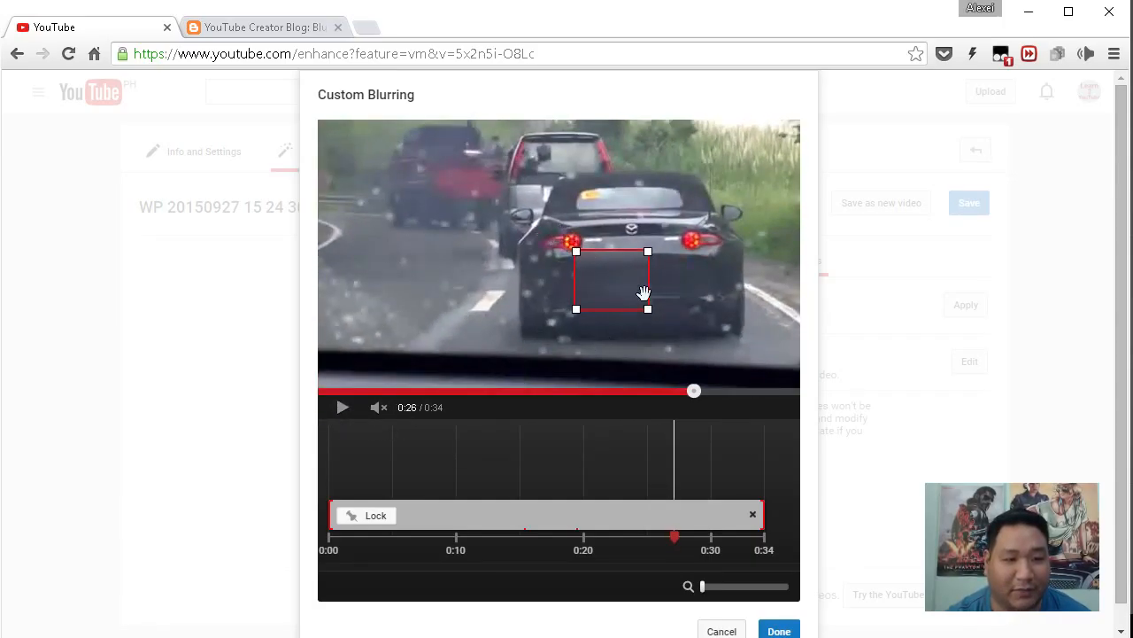
{"action": "left_click_drag", "start_coordinate": [649, 309], "coordinate": [692, 327]}
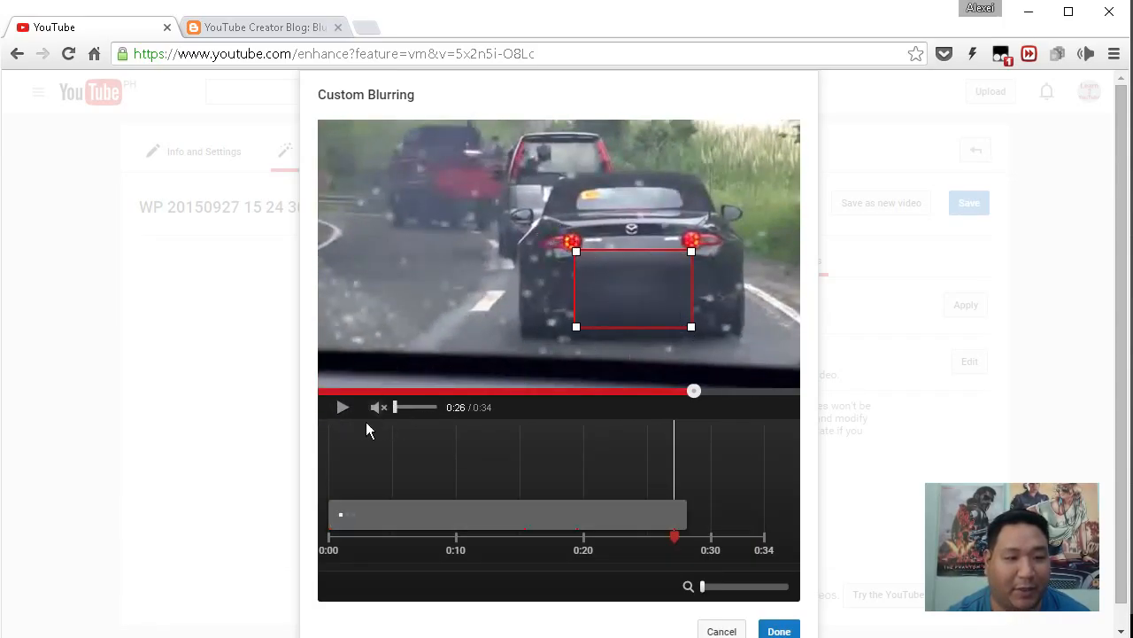
{"action": "left_click", "coordinate": [341, 409]}
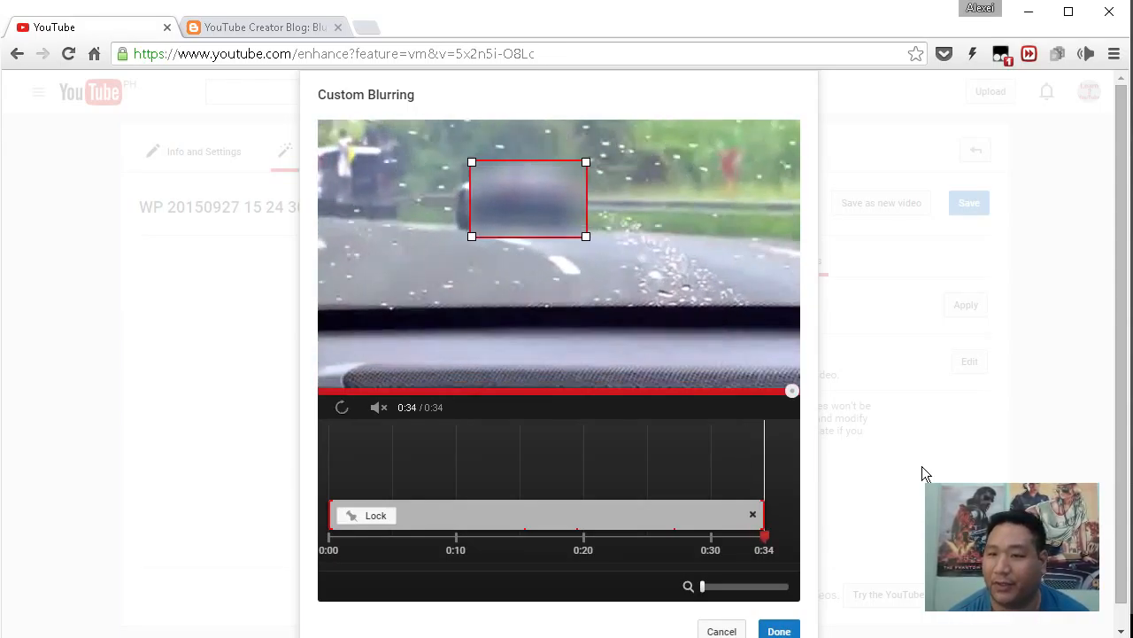
{"action": "left_click", "coordinate": [779, 630]}
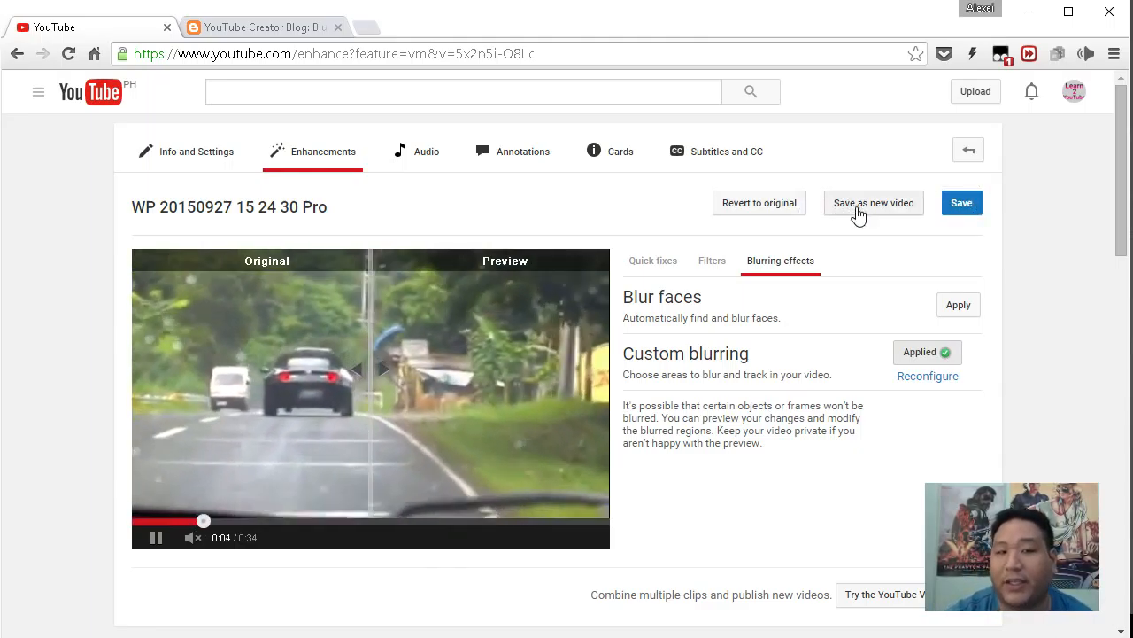
Choose Save as new video on the Enhancements page.
{"action": "left_click", "coordinate": [861, 209]}
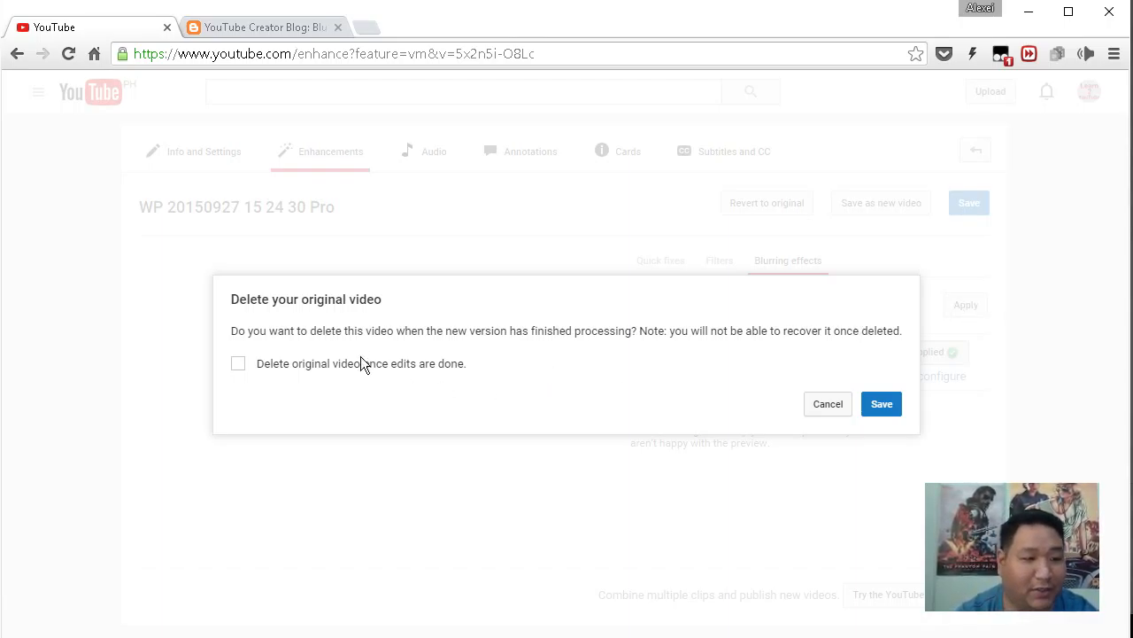
Save with 'Delete original video' left unchecked, keeping the original.
{"action": "left_click", "coordinate": [879, 405]}
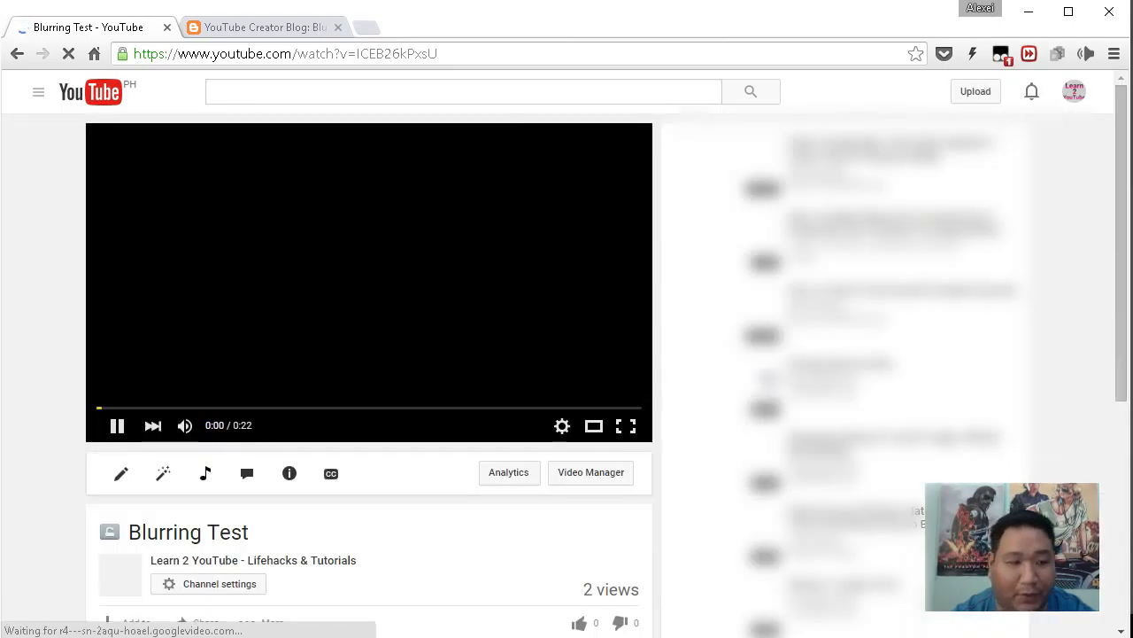
Watch the Blurring Test video from the start in theater mode, then return to the Creator Blog post.
{"action": "left_click", "coordinate": [559, 428]}
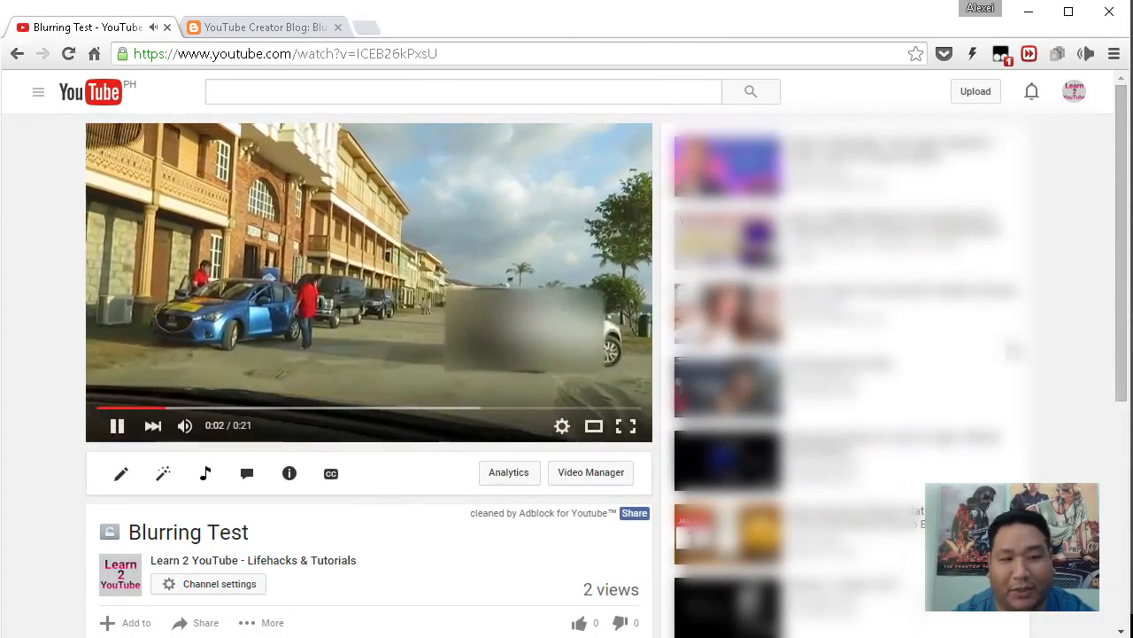
{"action": "left_click", "coordinate": [95, 409]}
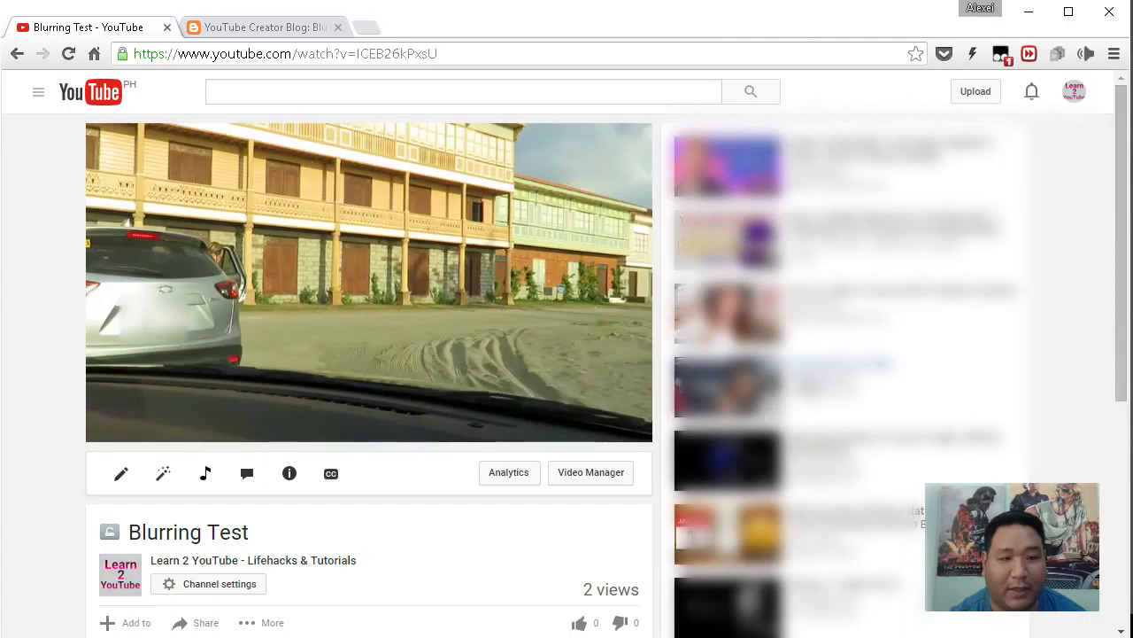
{"action": "left_click", "coordinate": [594, 427]}
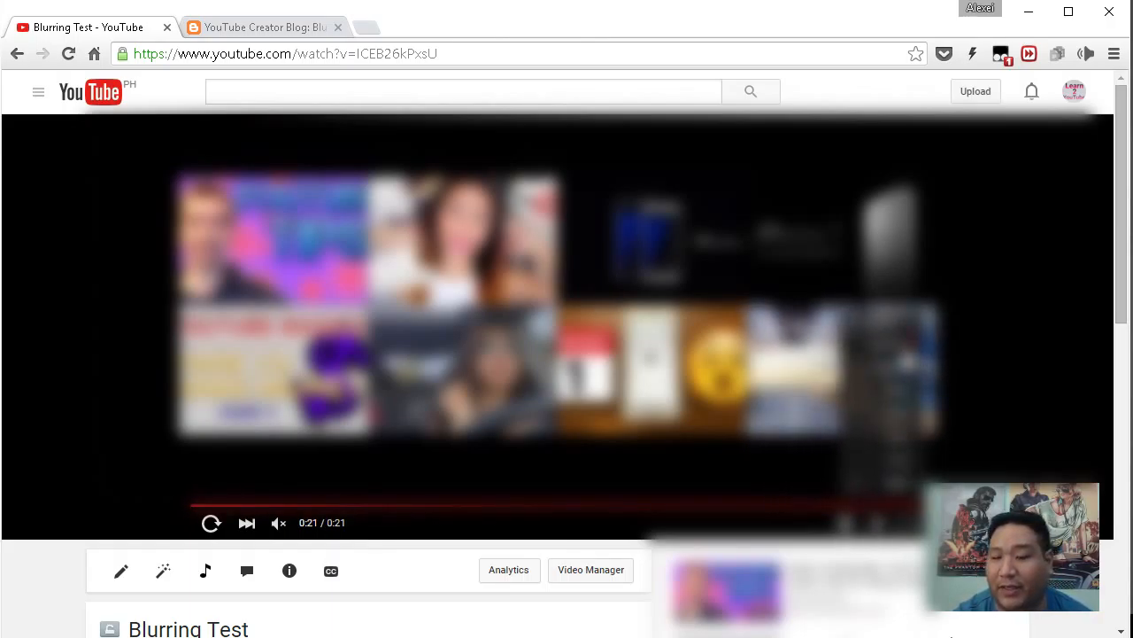
{"action": "left_click", "coordinate": [1074, 91]}
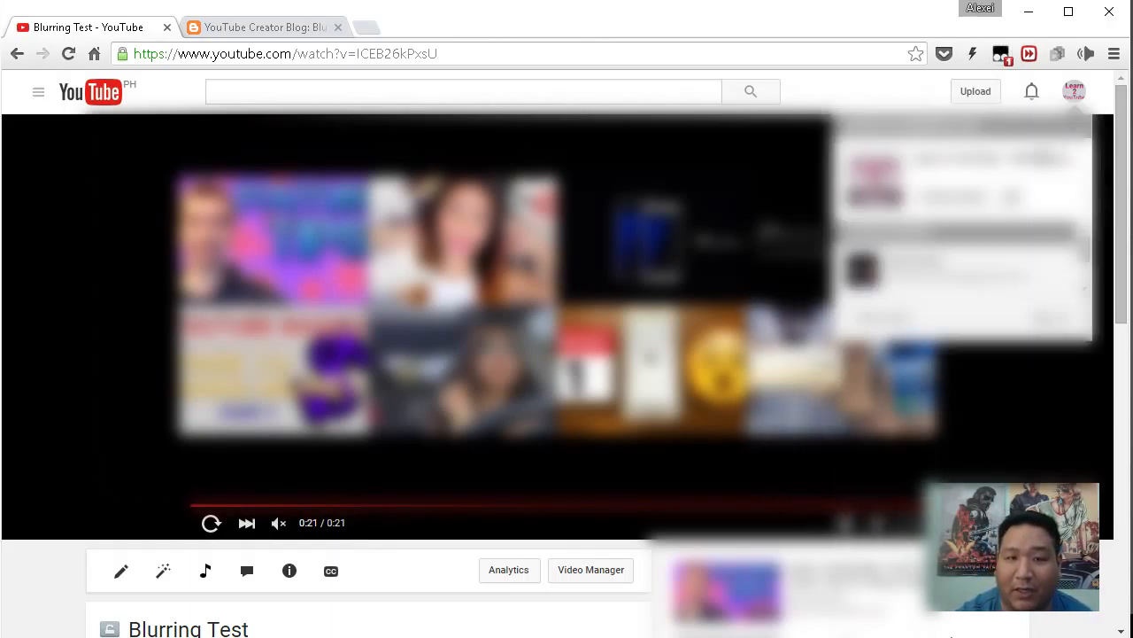
{"action": "left_click", "coordinate": [1074, 91]}
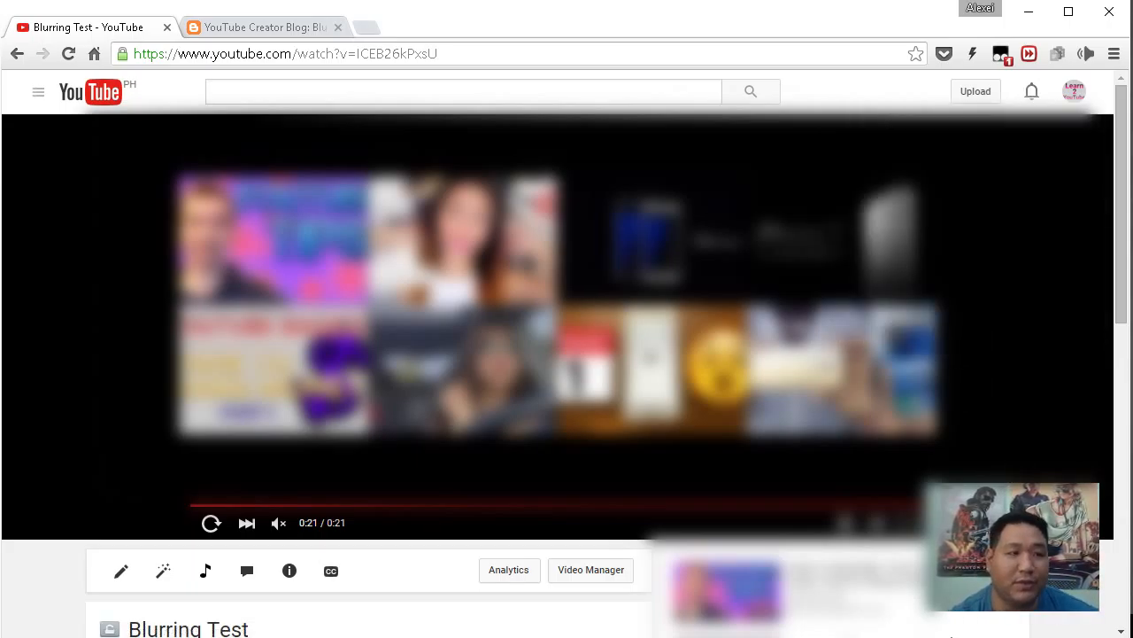
{"action": "left_click", "coordinate": [266, 28]}
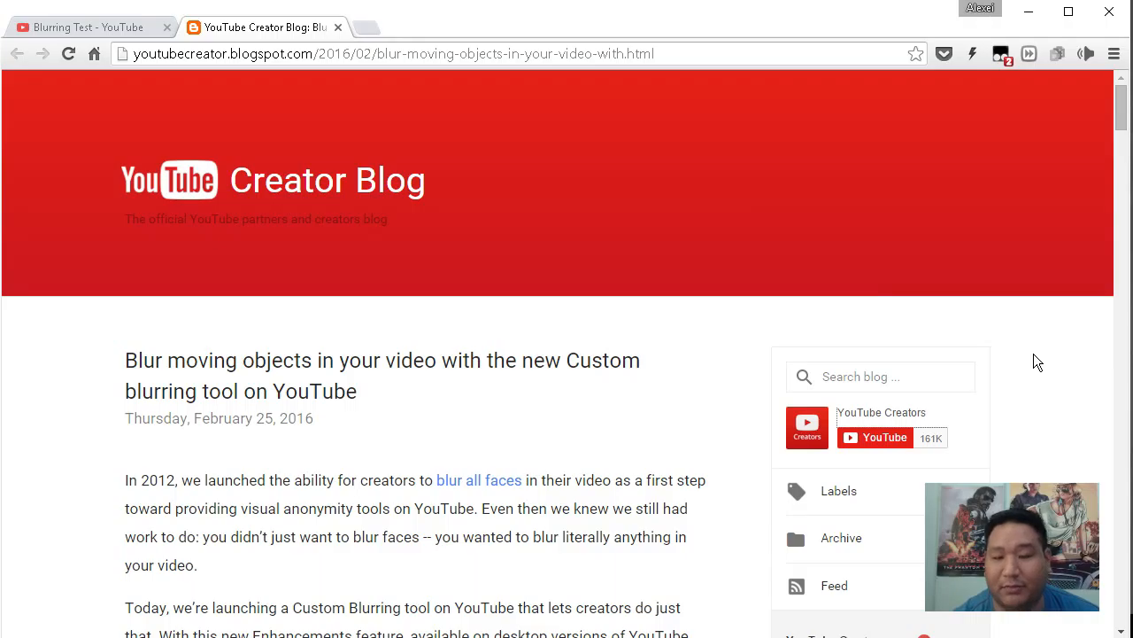